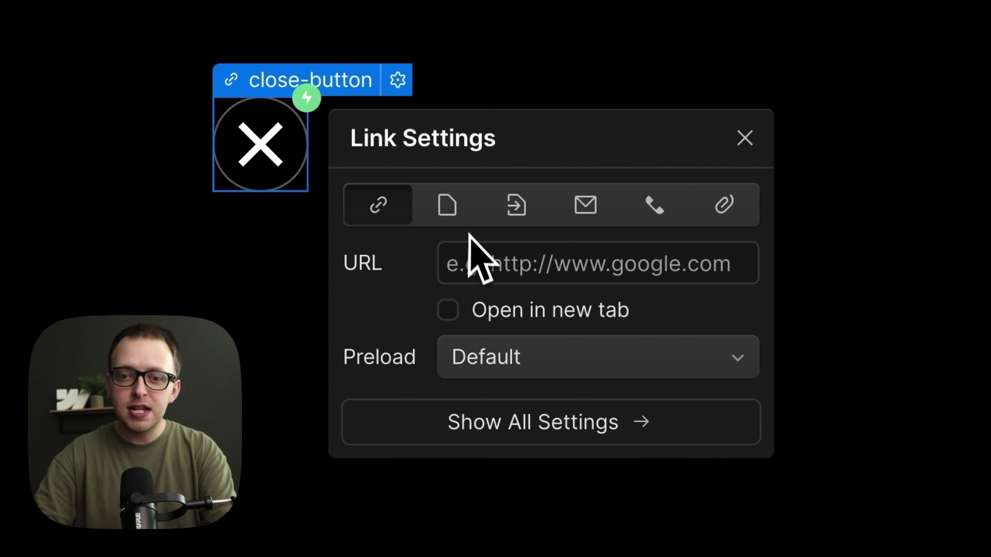
Cycle the close-button link type through Page and Section back to URL, then add a default Button element
left_click(459, 217)
left_click(522, 217)
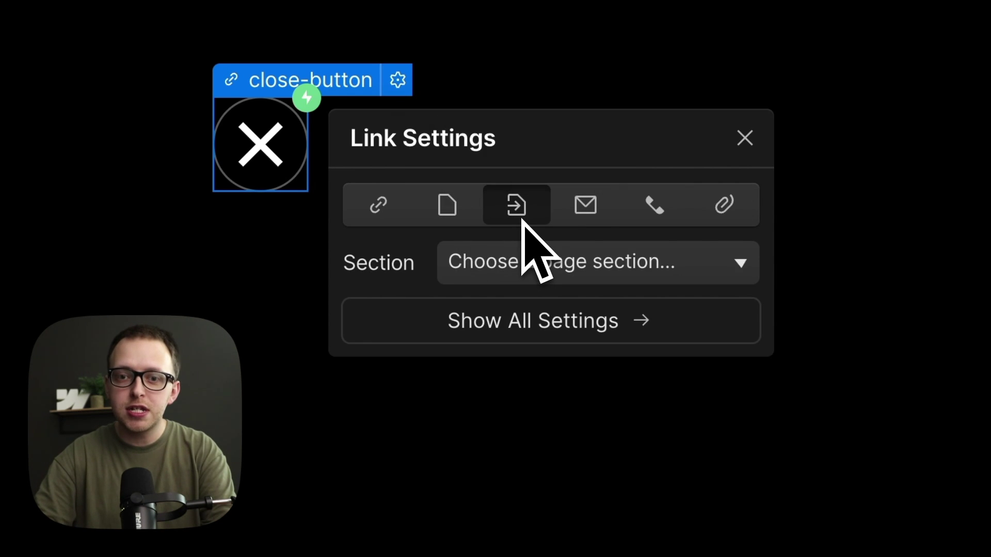
left_click(376, 213)
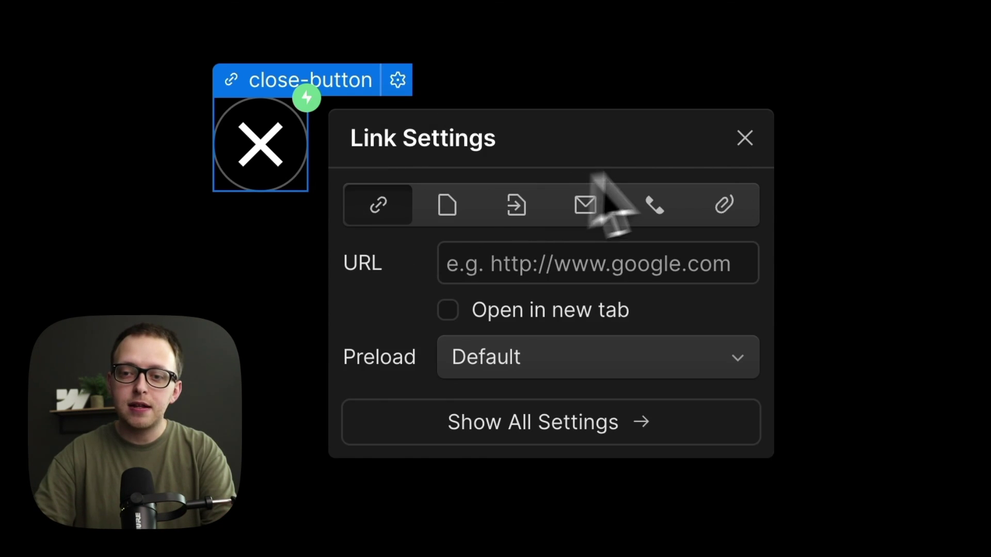
left_click(746, 139)
left_click_drag(132, 283, 482, 283)
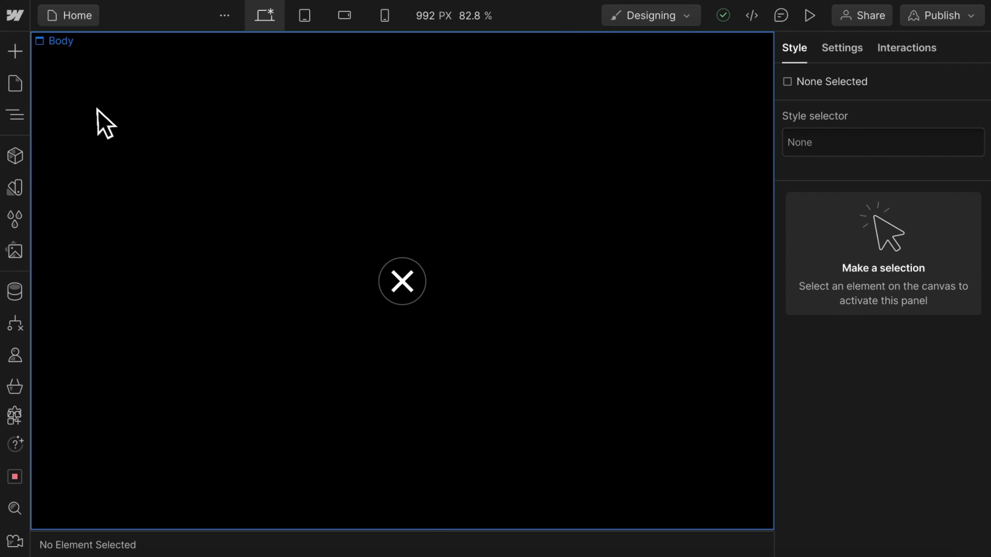
Add a Div Block and change its HTML tag to button
left_click(16, 53)
scroll(134, 356, "down", 3)
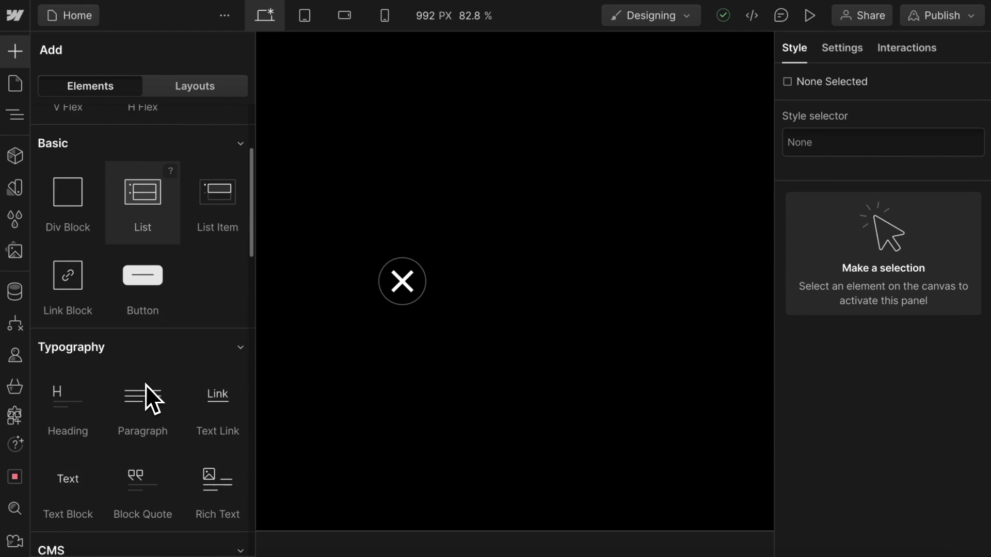
scroll(146, 385, "down", 15)
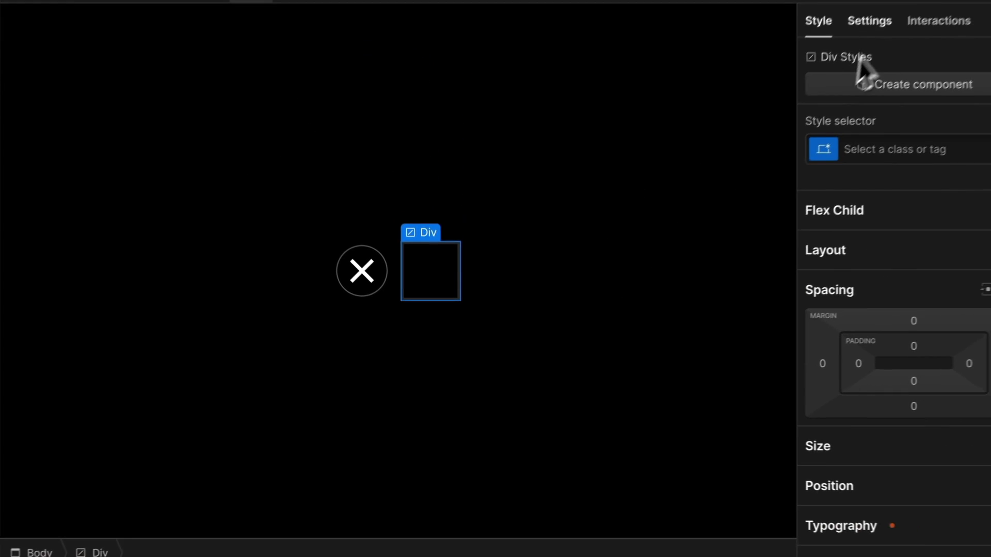
left_click(872, 20)
left_click(907, 193)
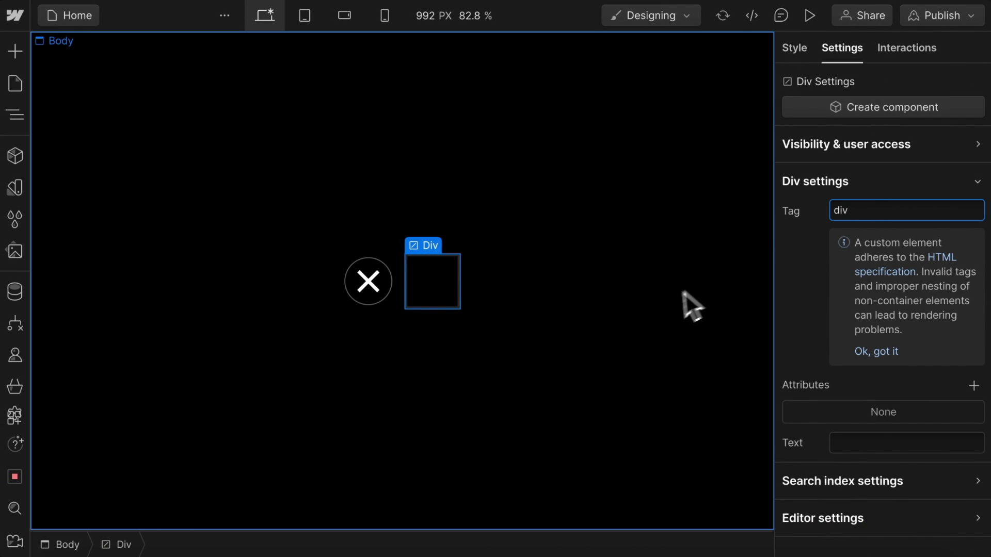
key("Return")
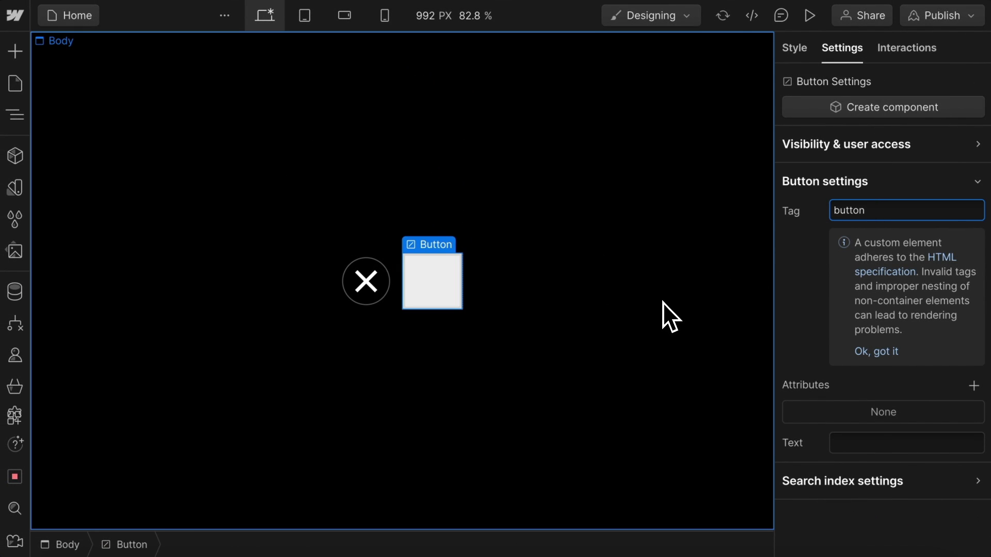
Apply the close-button class to the new button element
left_click(806, 58)
left_click(851, 165)
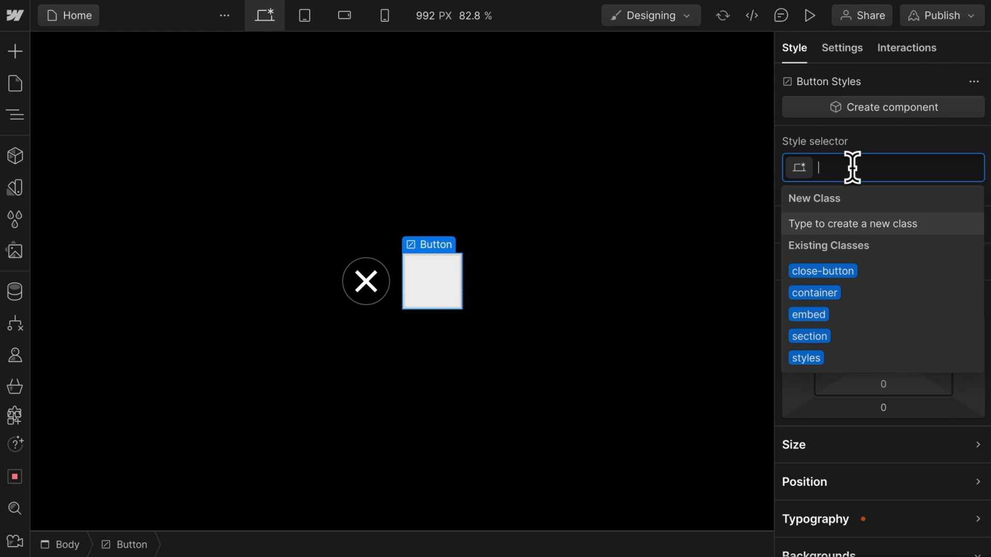
type("close")
key("Return")
Copy the Svg X icon from the first close-button into the second one
left_click(15, 114)
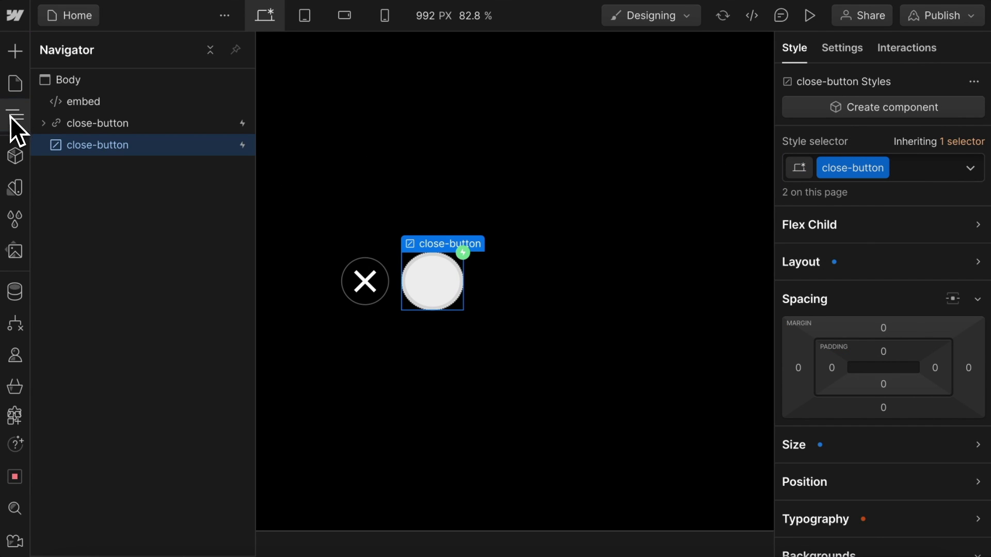
left_click(43, 123)
left_click(101, 146)
key("ctrl+c")
left_click(107, 166)
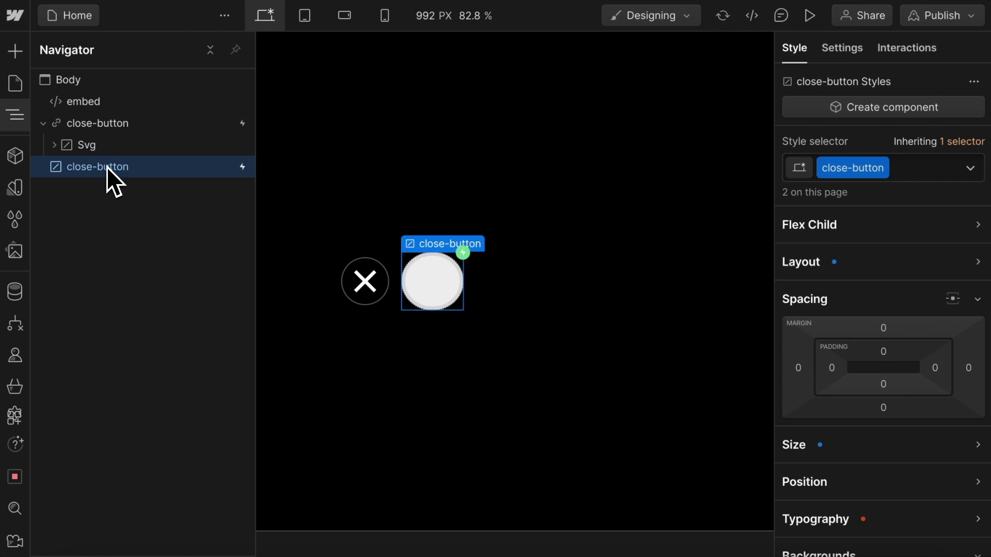
key("ctrl+v")
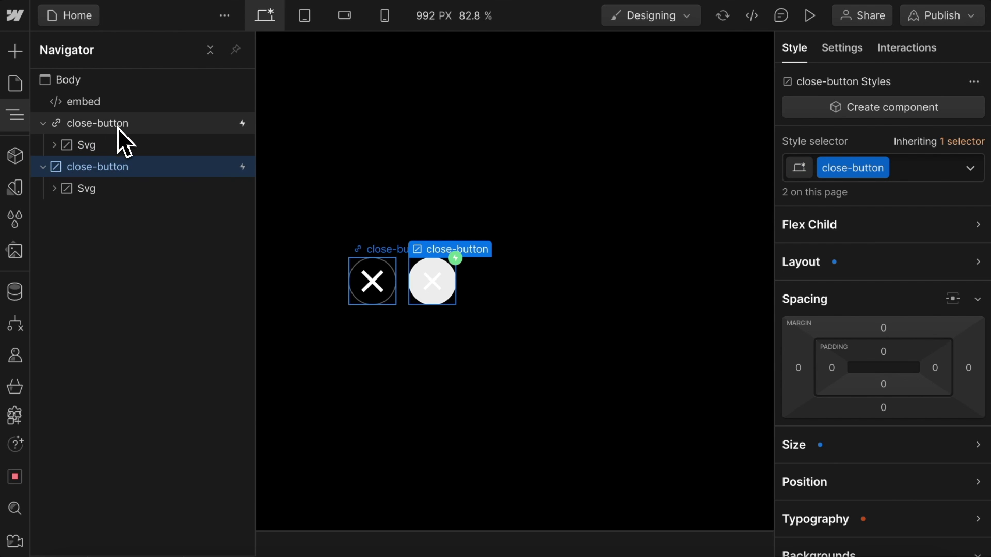
Add a custom attribute aria-label = 'Close Lightbox' to the first, link-based close-button
left_click(117, 125)
left_click(842, 48)
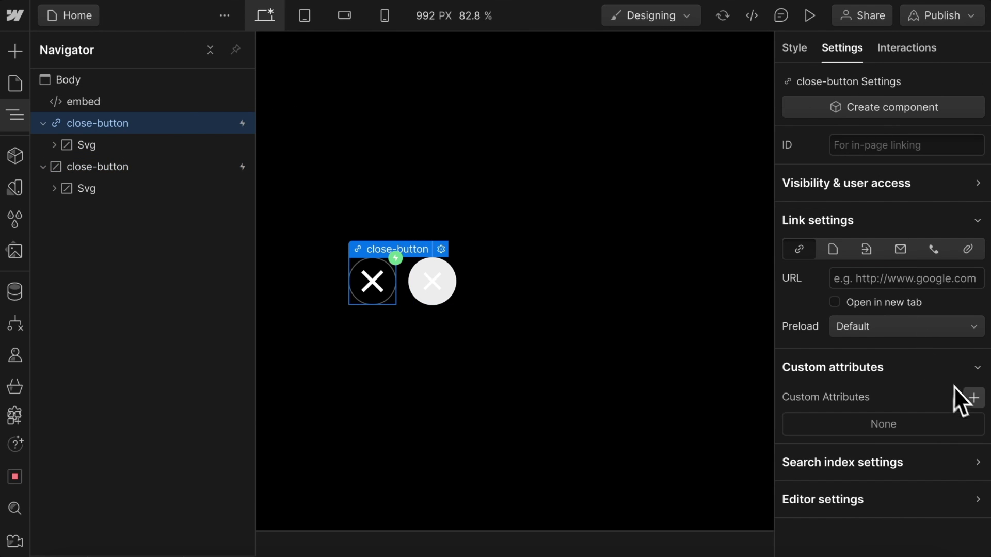
left_click(957, 393)
type("aria-label")
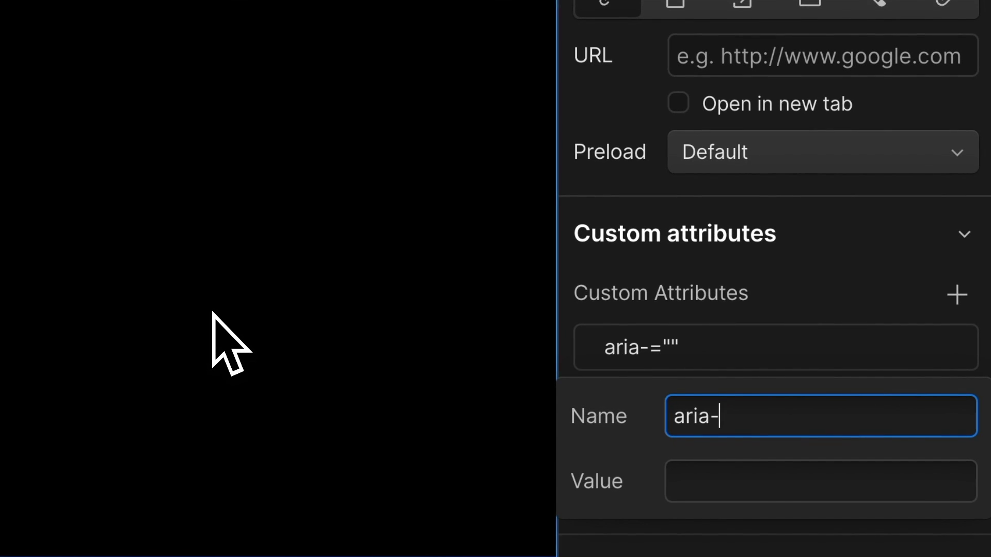
left_click(756, 482)
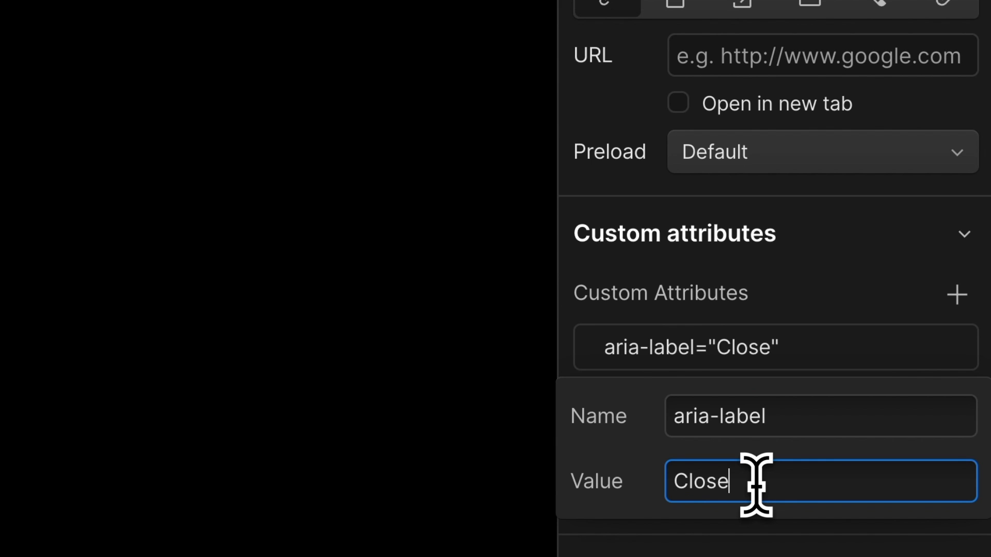
type("Close Lightbox")
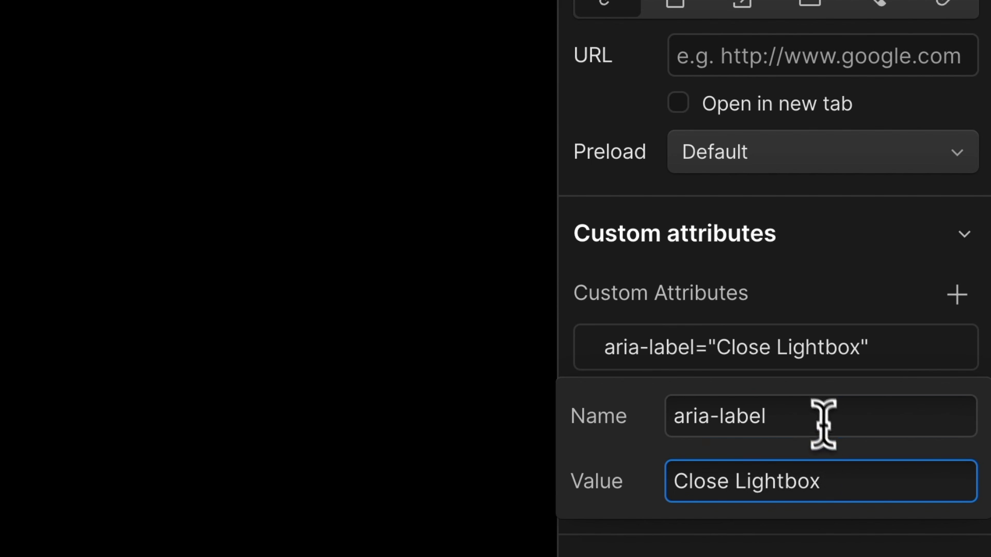
left_click_drag(822, 419, 642, 415)
key("Escape")
Give the button-tag close-button an aria-label attribute of 'Close Lightbox'
left_click(36, 131)
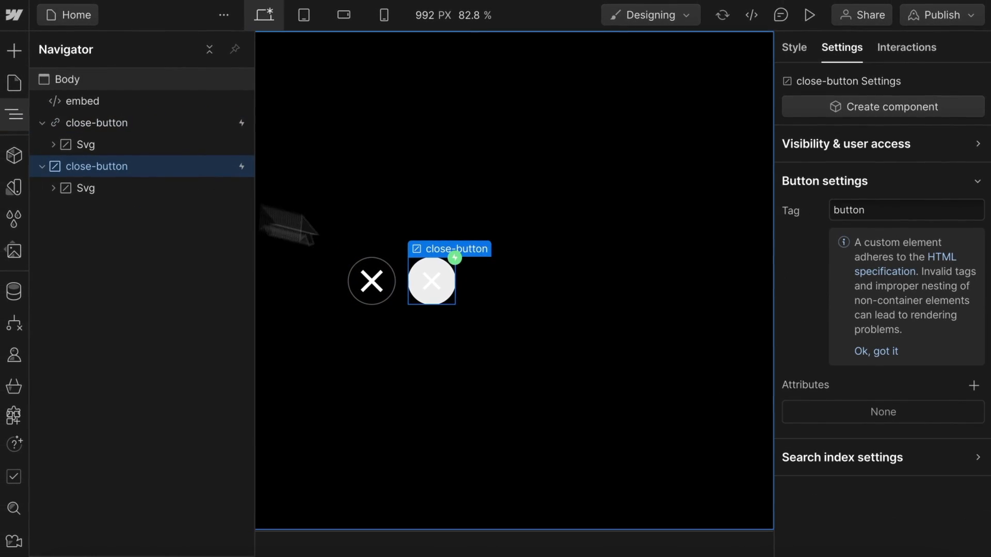
left_click(972, 387)
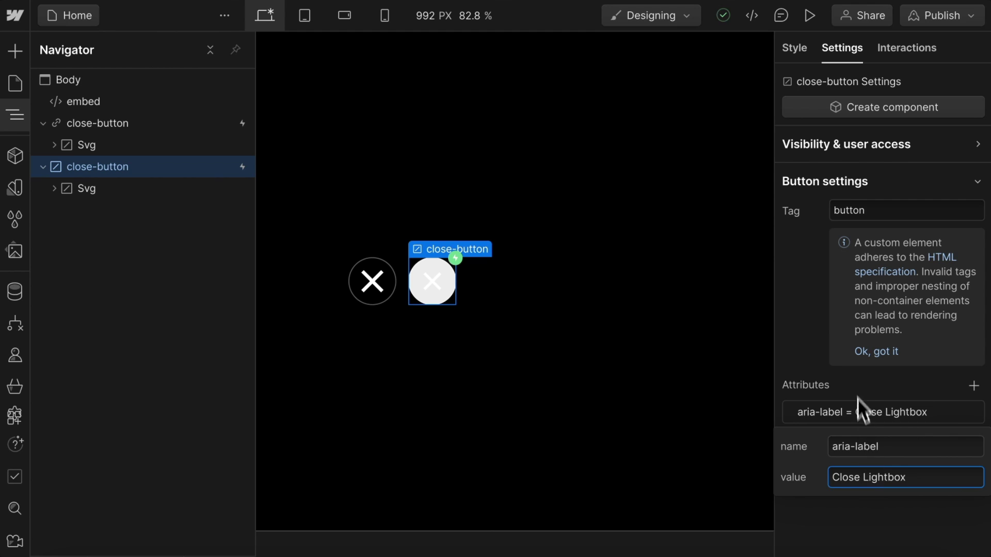
key("Escape")
Check the button's interactions, then publish the site to its selected domains
left_click(922, 55)
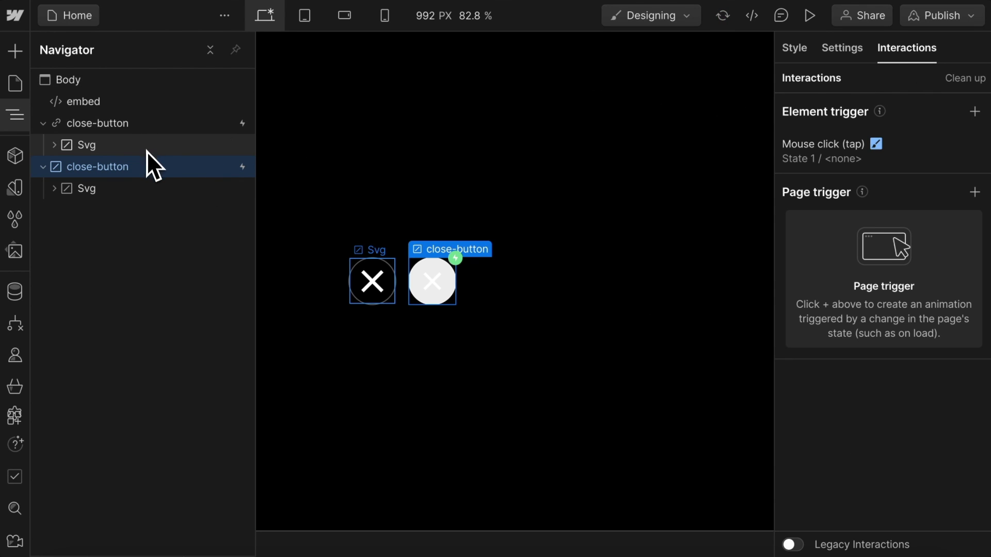
left_click(943, 15)
left_click(897, 274)
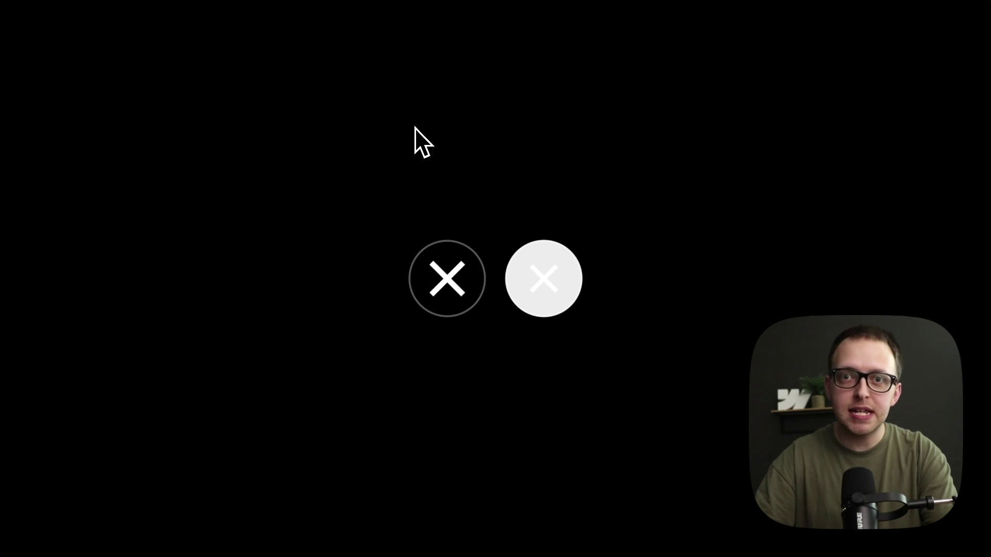
Tab focus onto the left and then right close buttons, then click the right one
key("Tab")
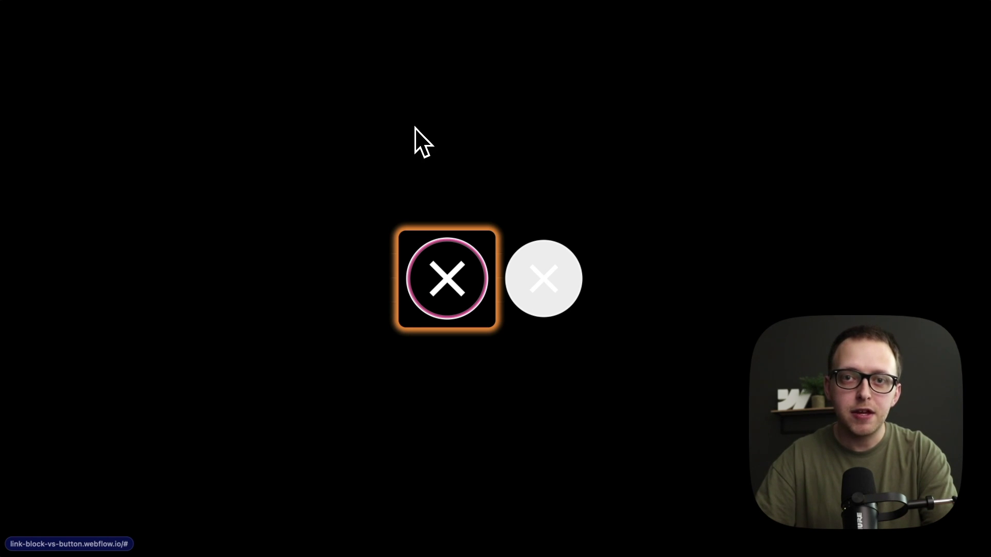
key("Tab")
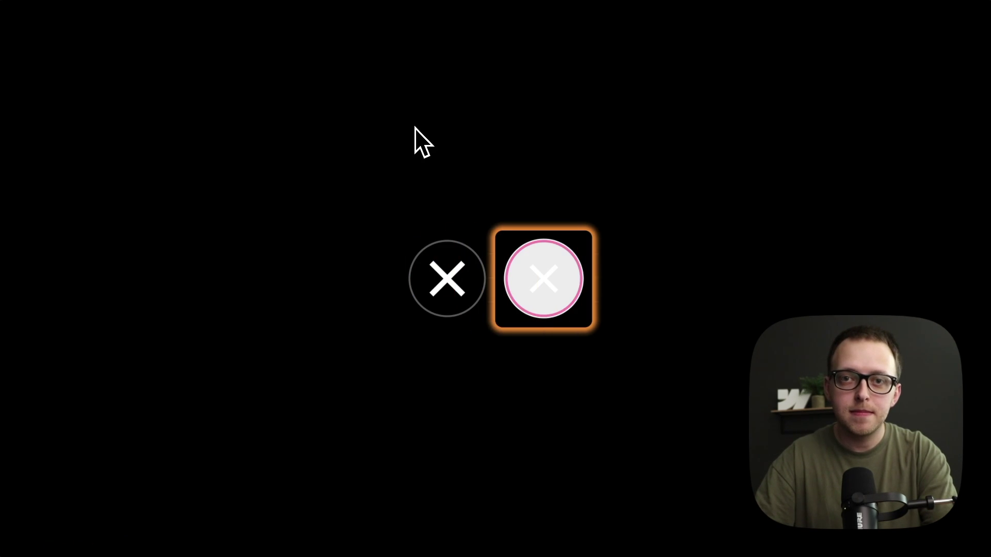
left_click(541, 188)
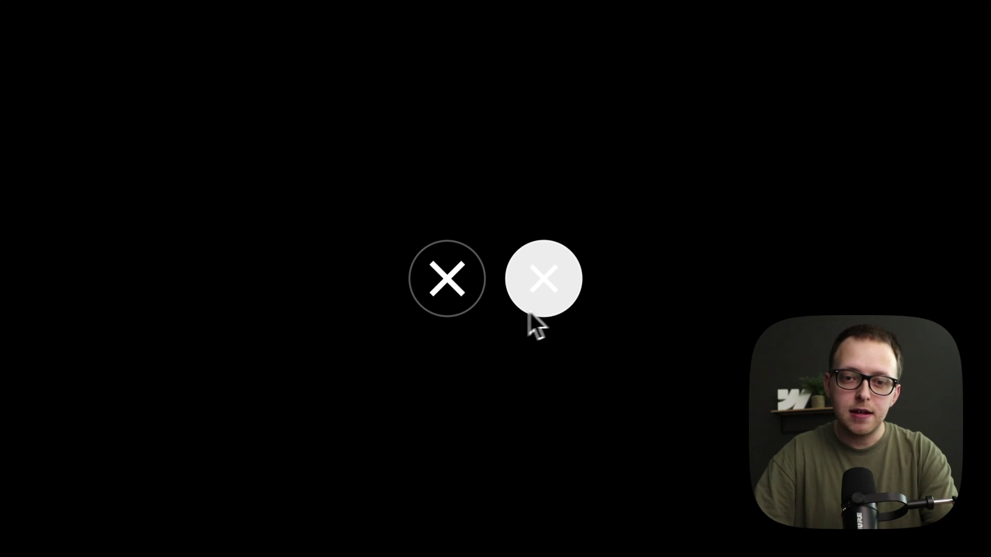
left_click(552, 297)
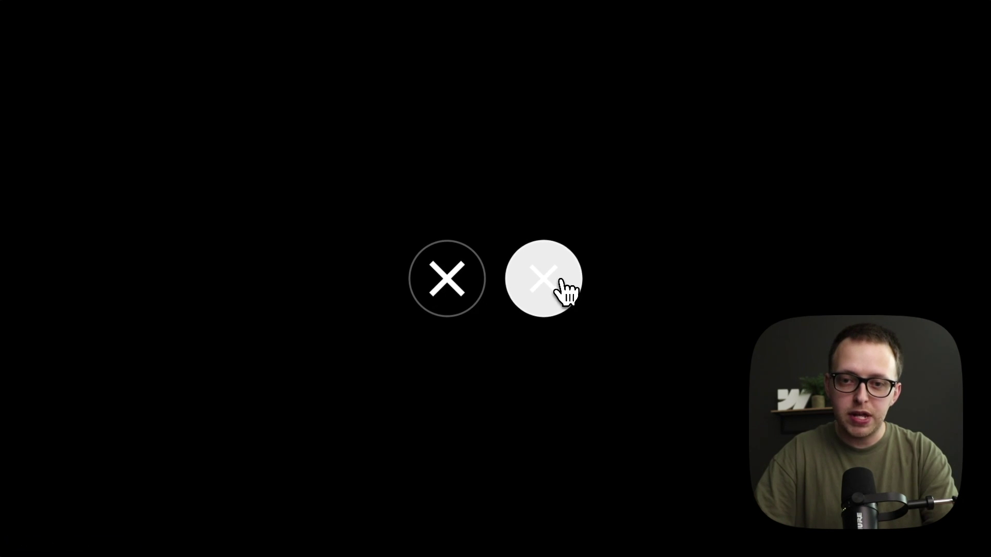
Activate the right close button with Enter, then shift+Tab back and activate the left one
key("Tab")
key("Tab")
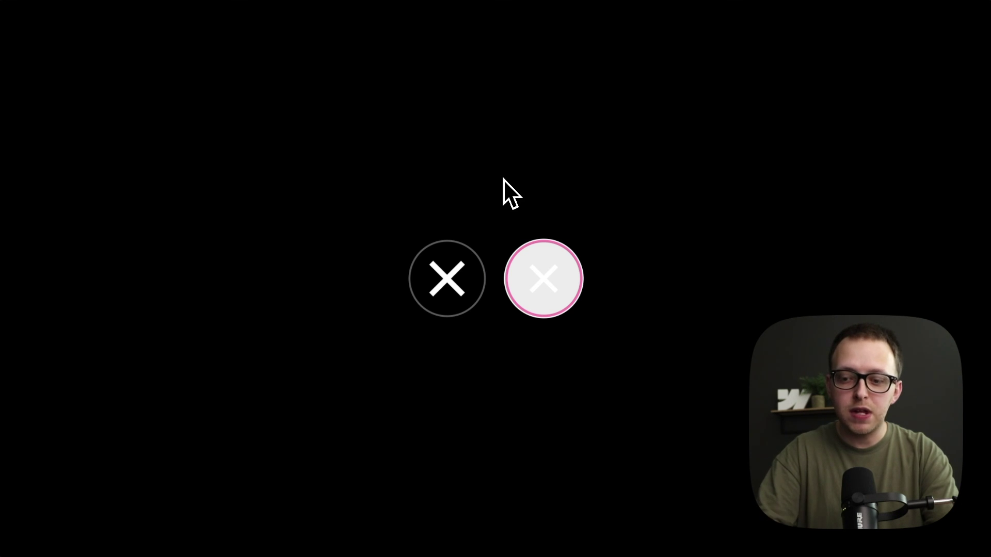
key("Return")
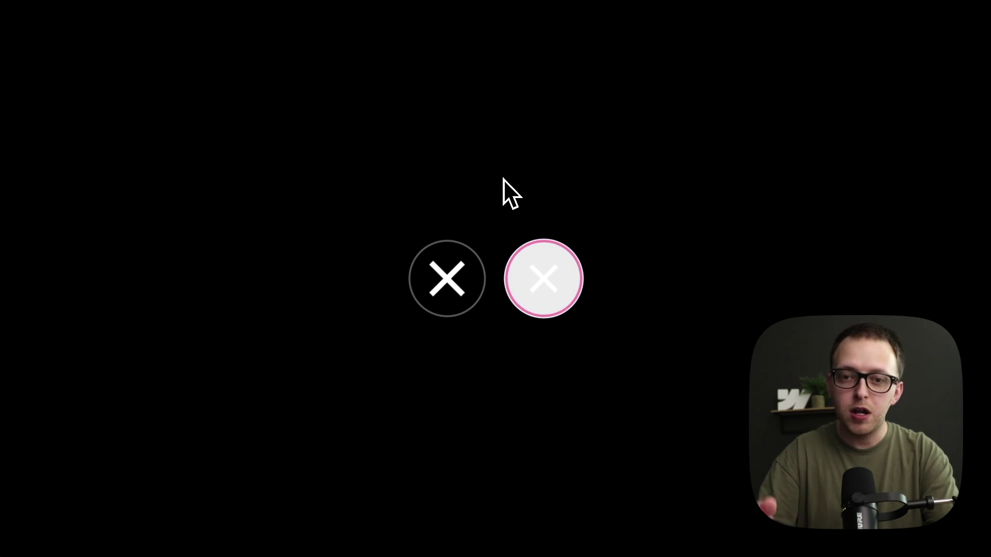
key("shift+Tab")
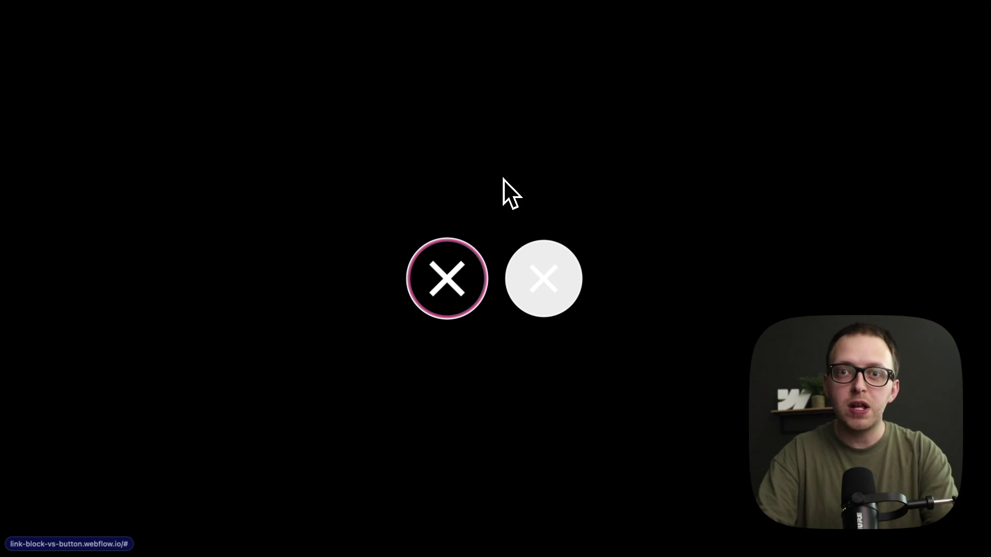
key("Return")
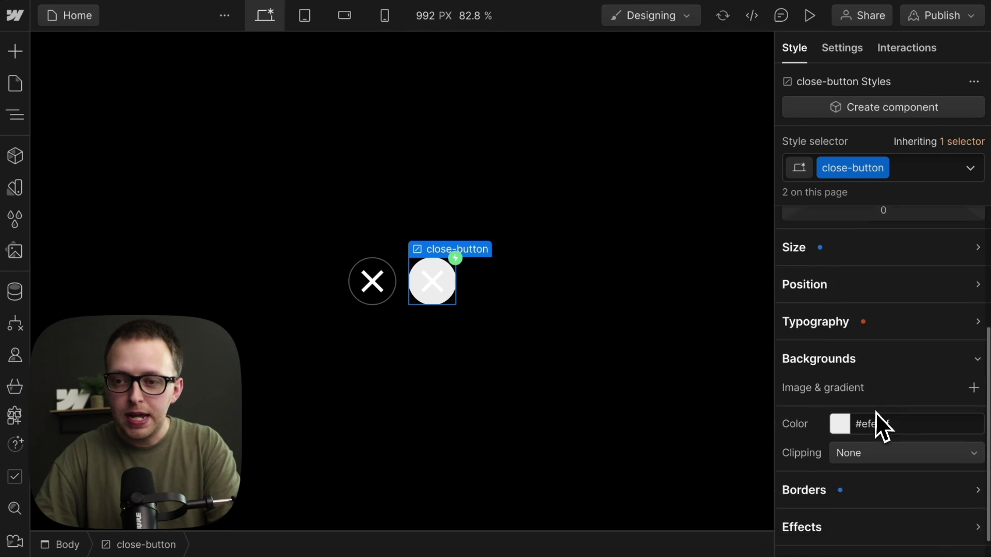
Make the second button's background transparent, then undo that and the padding change to restore #efefef
left_click(840, 399)
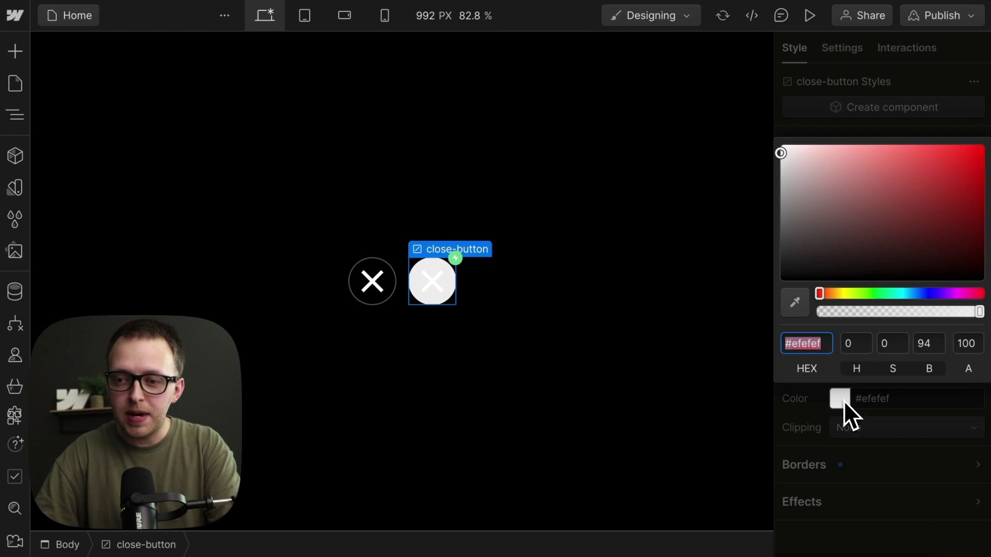
left_click_drag(912, 315, 806, 311)
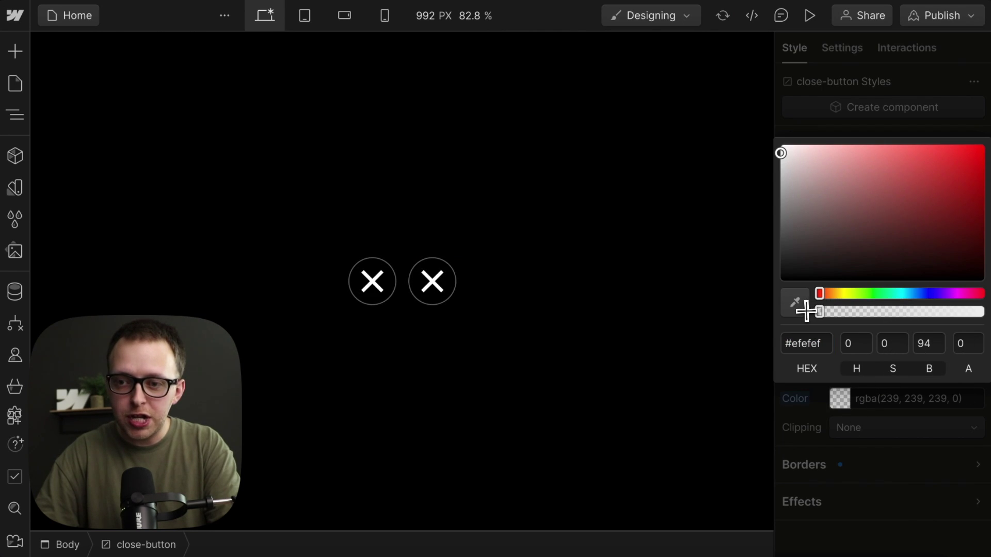
key("Escape")
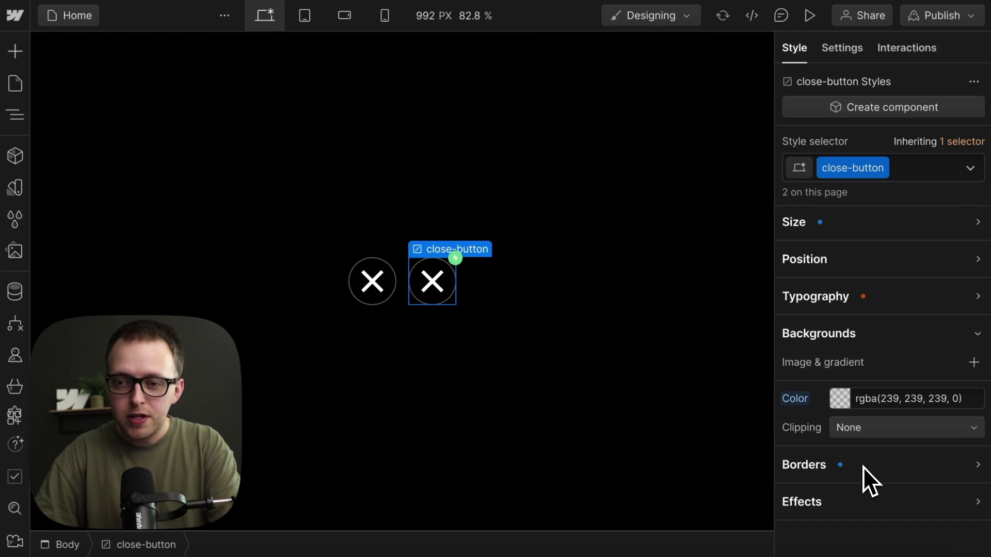
key("ctrl+z")
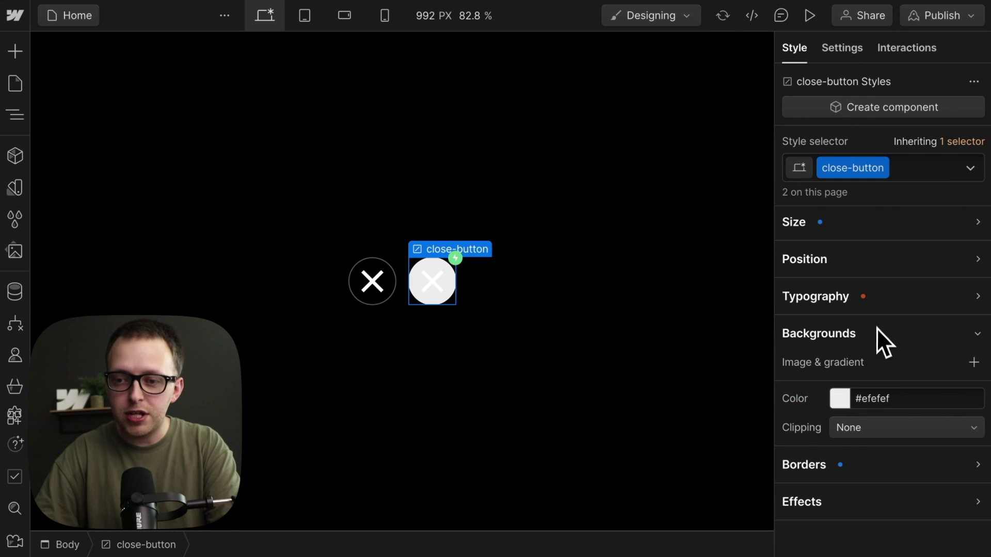
scroll(876, 328, "up", 3)
key("ctrl+z")
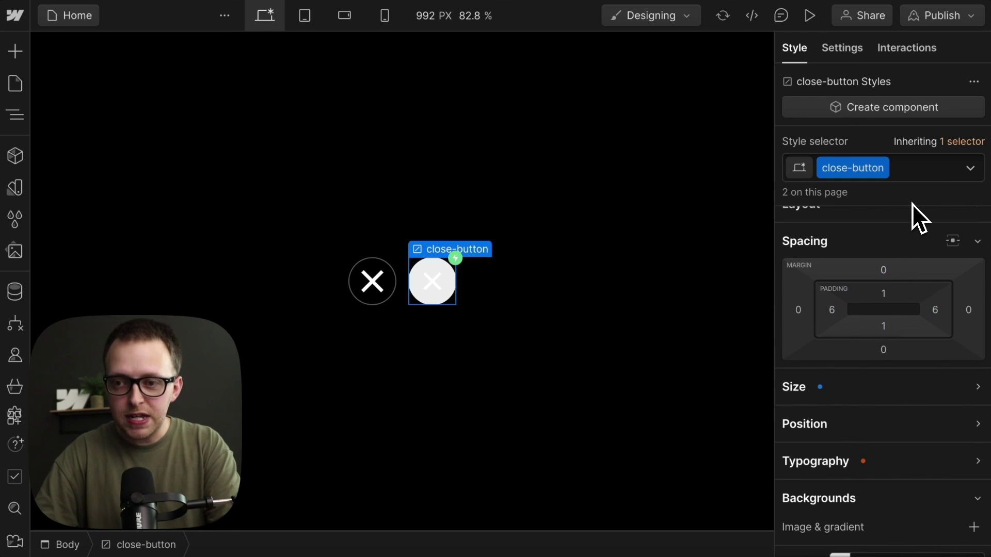
Paste the button reset CSS into the page's HTML embed code editor
left_click(15, 114)
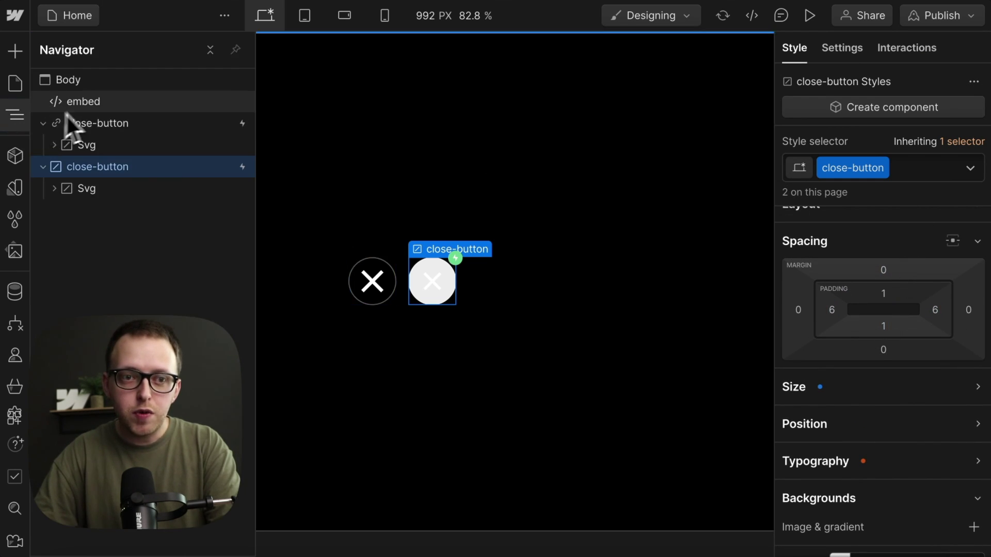
left_click(89, 103)
left_click(16, 114)
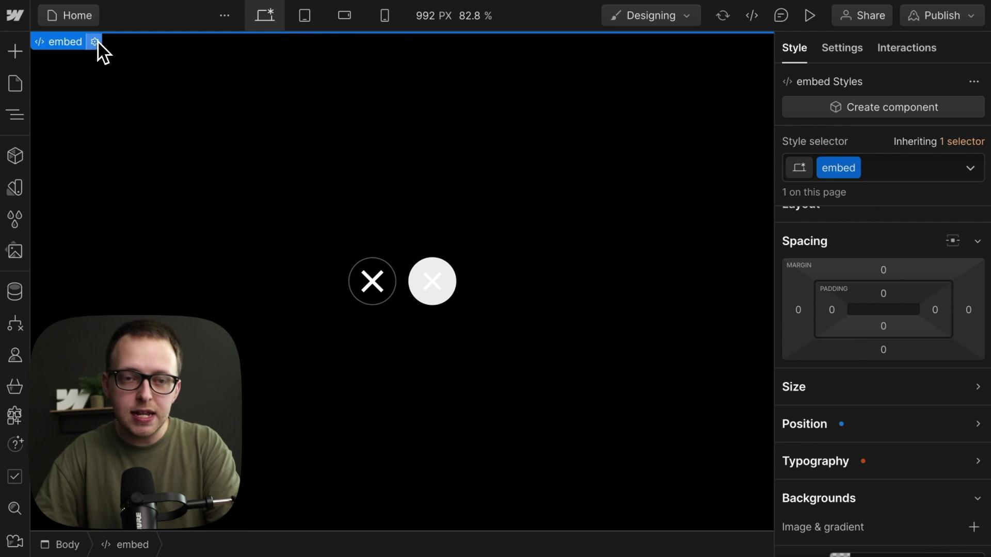
left_click(94, 42)
left_click(210, 93)
key("Return")
type("button {   all: unset;   cursor: pointer; }  button:focus {   outline: revert; }")
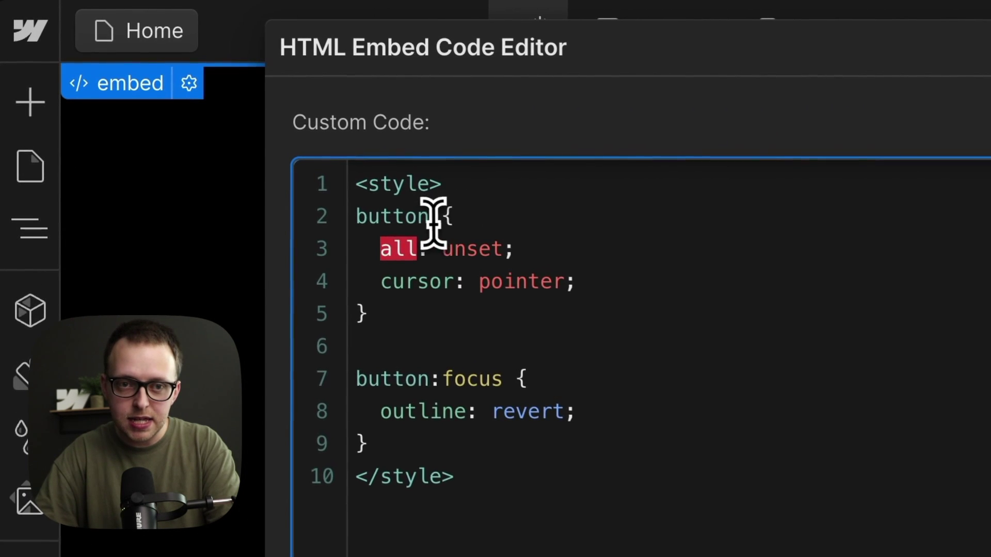
Highlight the button selector, all: unset, cursor: pointer and outline: revert rules, then save
left_click_drag(433, 222, 338, 227)
left_click_drag(540, 259, 382, 261)
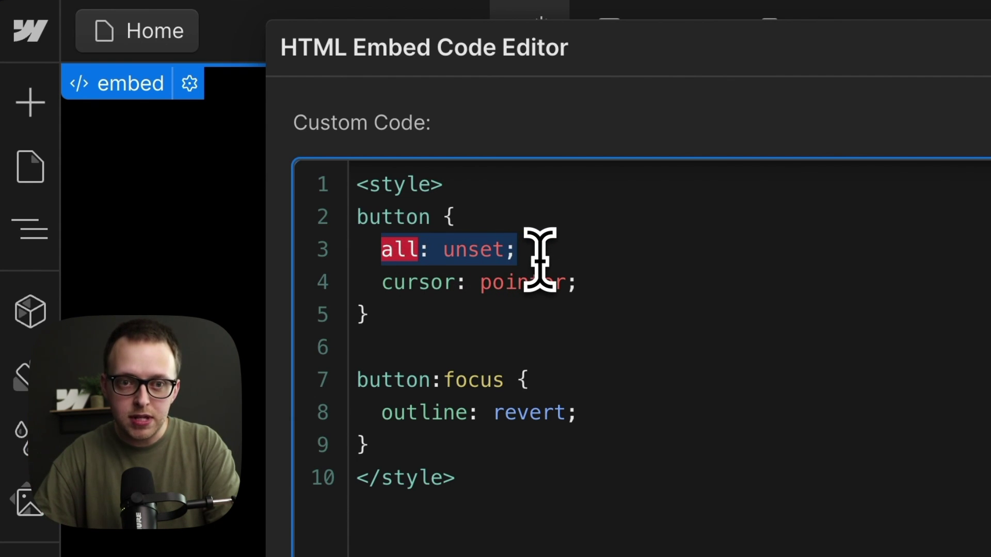
left_click_drag(579, 282, 375, 286)
left_click_drag(597, 409, 380, 413)
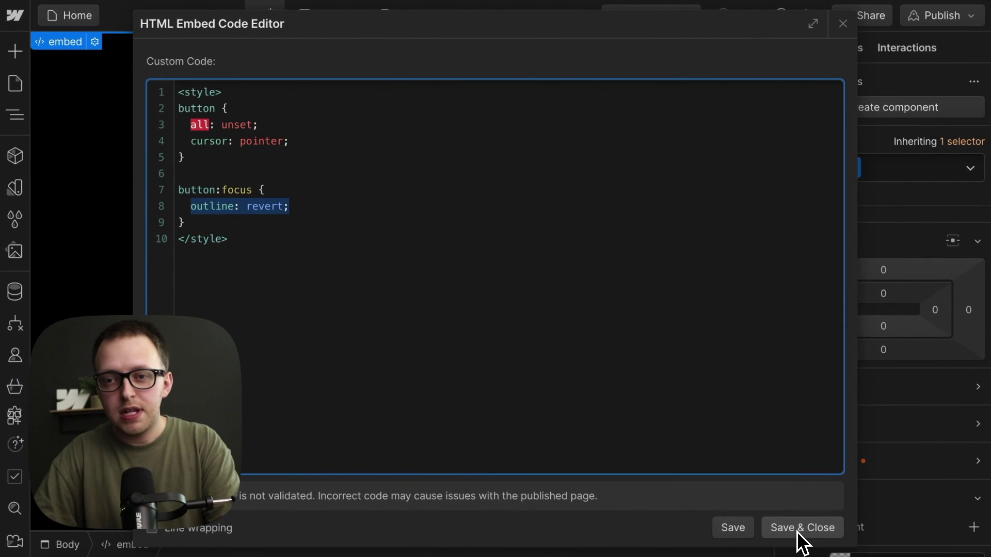
left_click(796, 537)
Select the second close-button and add a type attribute, first valued submit
left_click(447, 275)
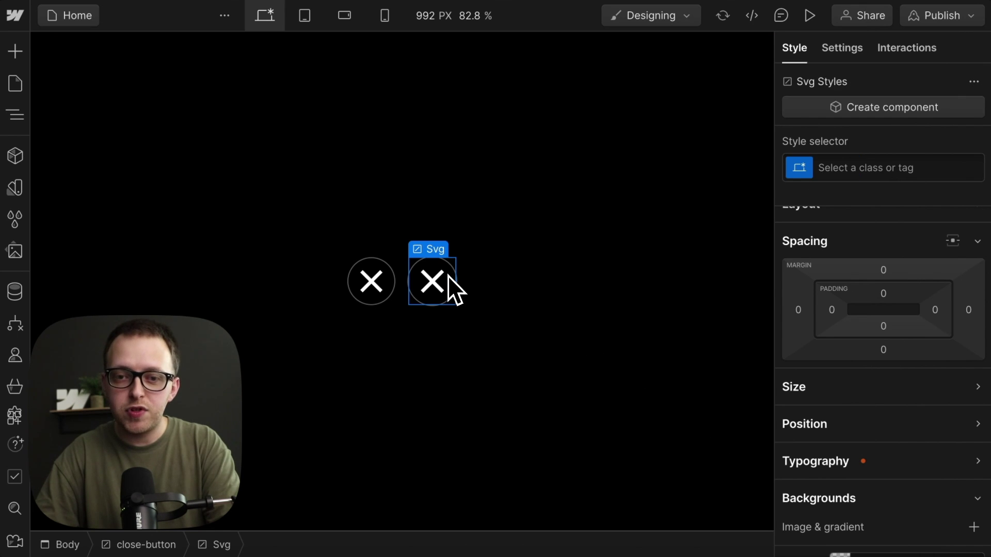
key("ctrl+Up")
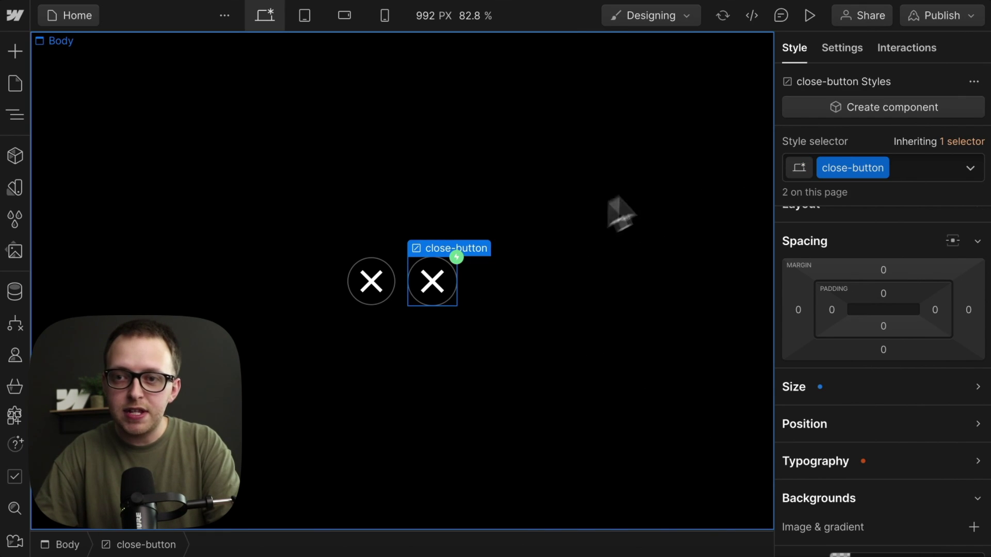
left_click(840, 49)
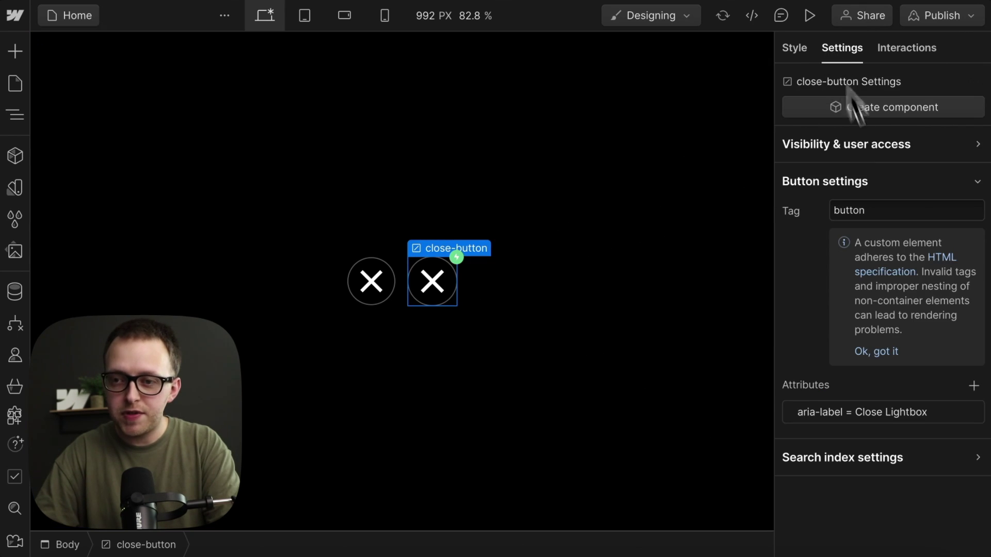
left_click(973, 386)
type("type")
key("Tab")
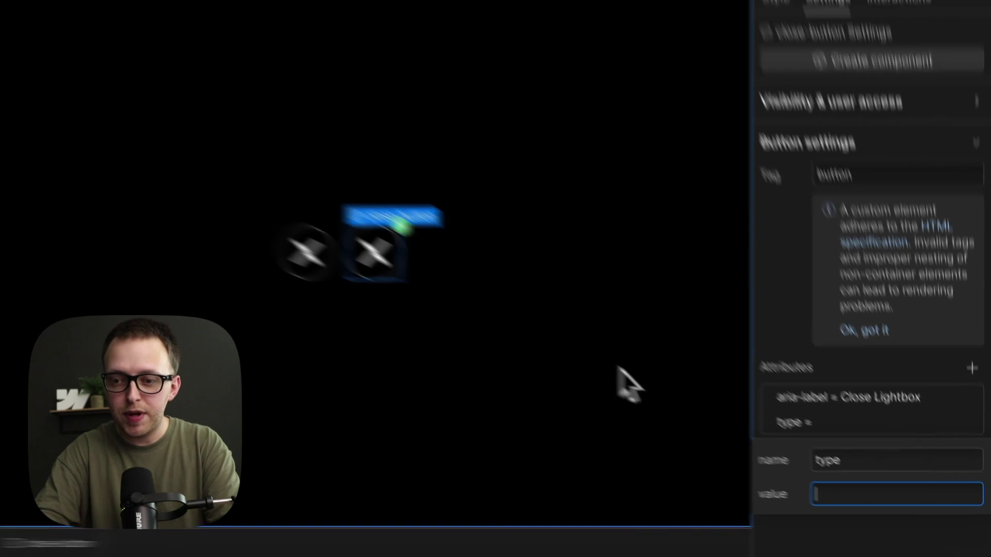
type("submit")
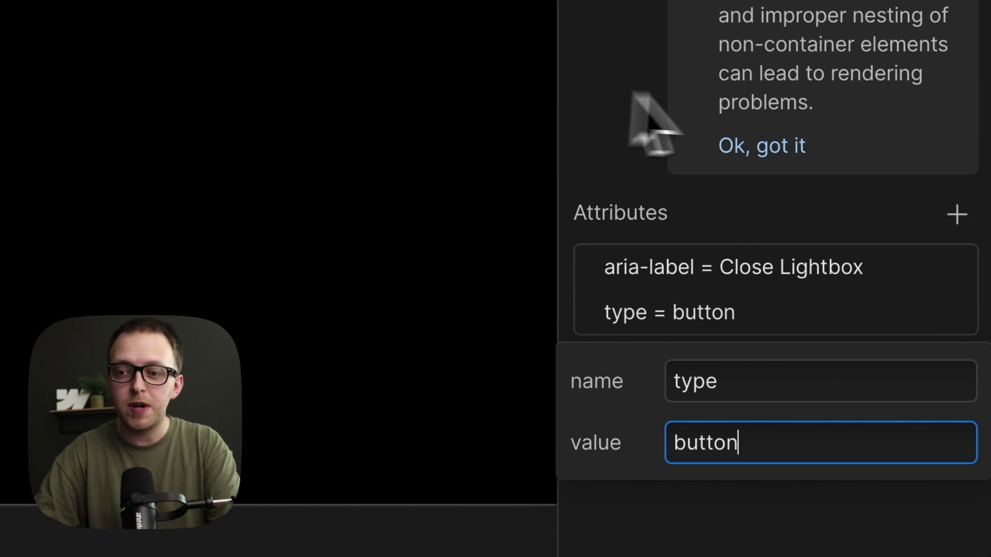
Change the type value from submit to reset to button, then delete the aria-label attribute
left_click_drag(766, 436, 641, 449)
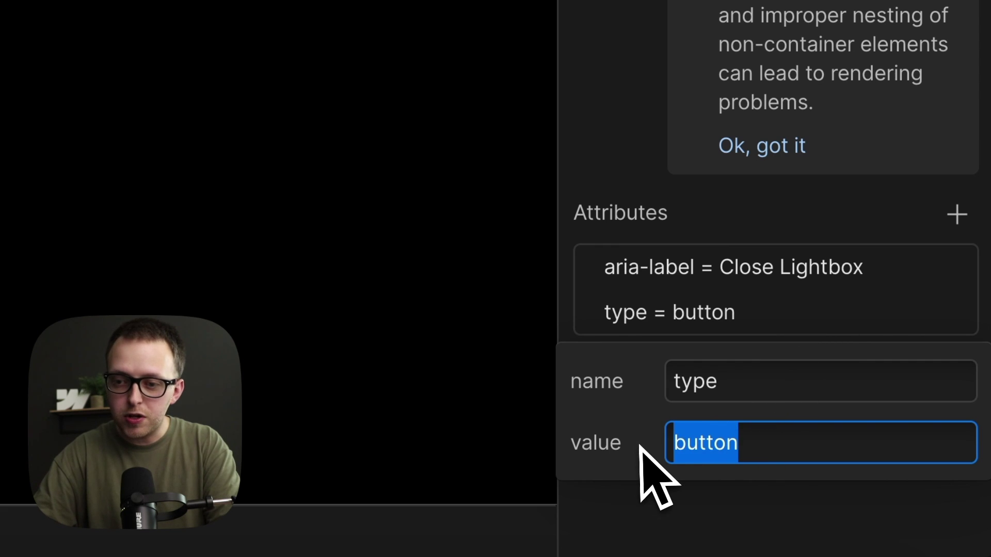
type("reset")
left_click_drag(764, 445, 629, 452)
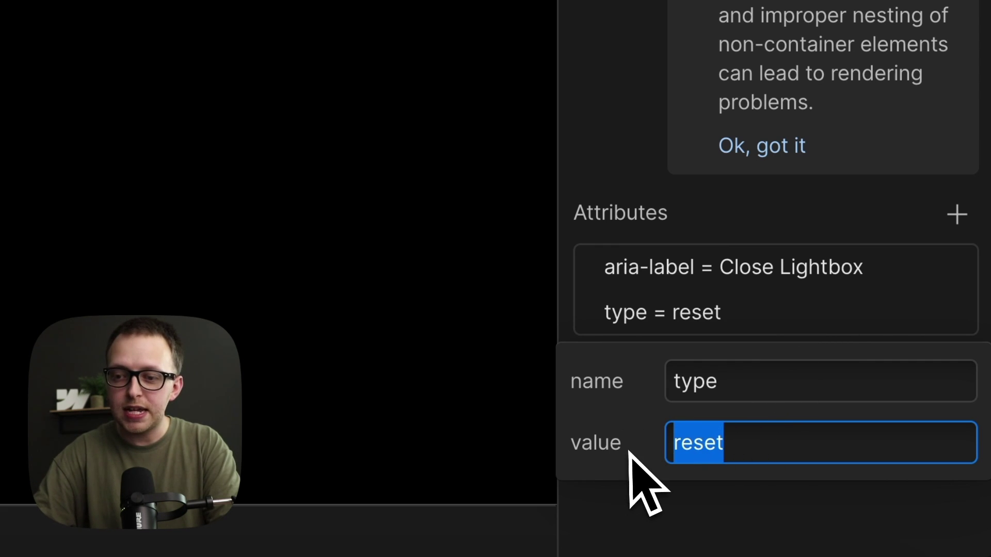
type("button")
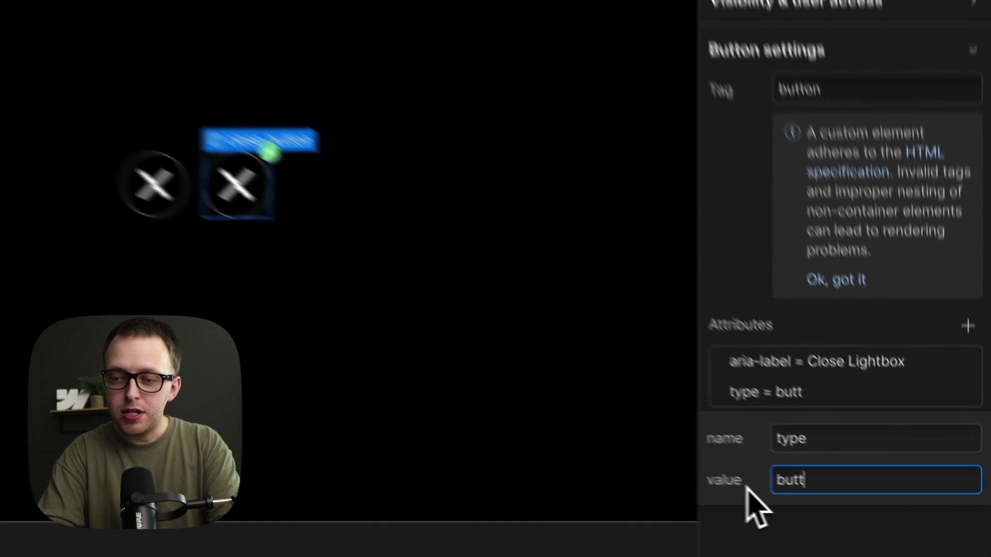
key("Return")
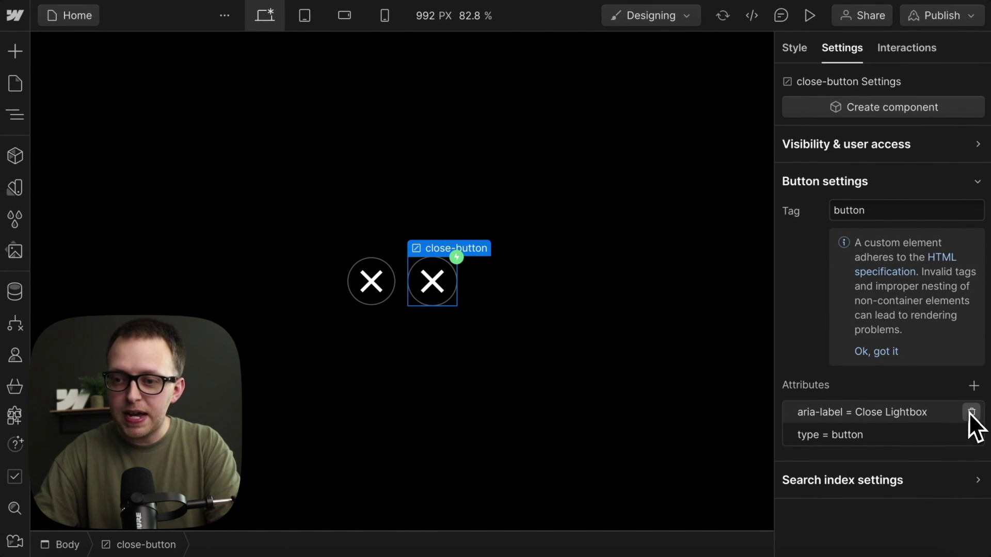
left_click(970, 413)
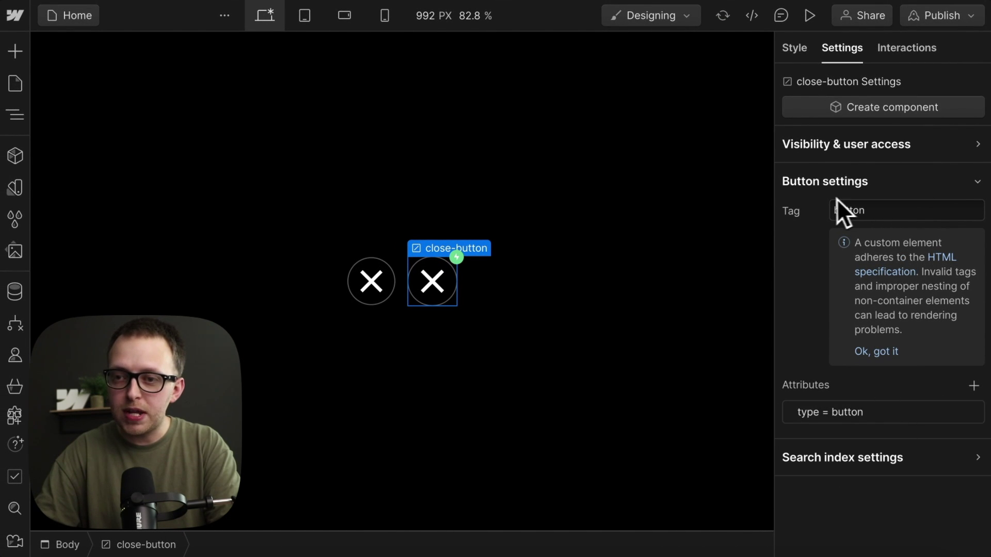
Remove the close-button class from the button and delete its inner Svg X icon
left_click(793, 49)
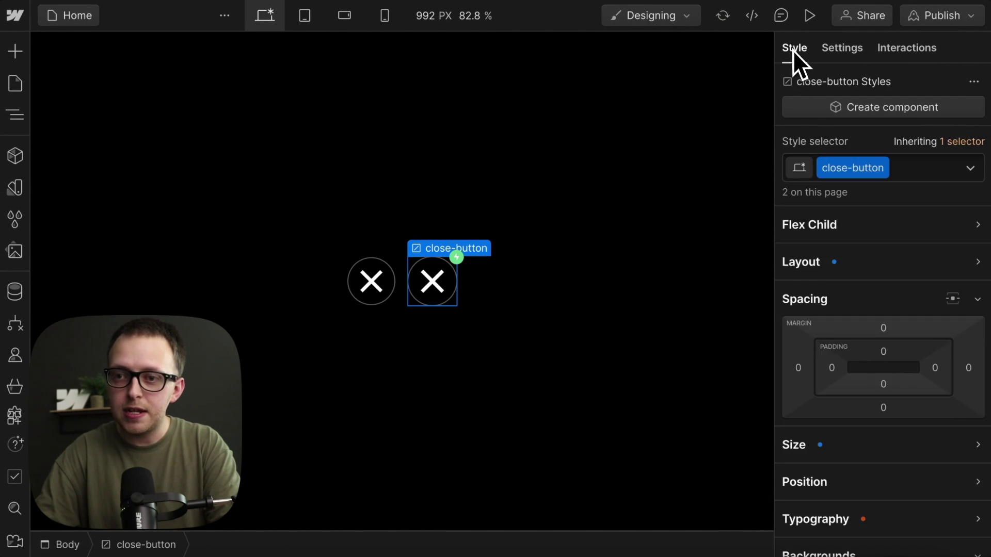
left_click(900, 184)
key("ctrl+v")
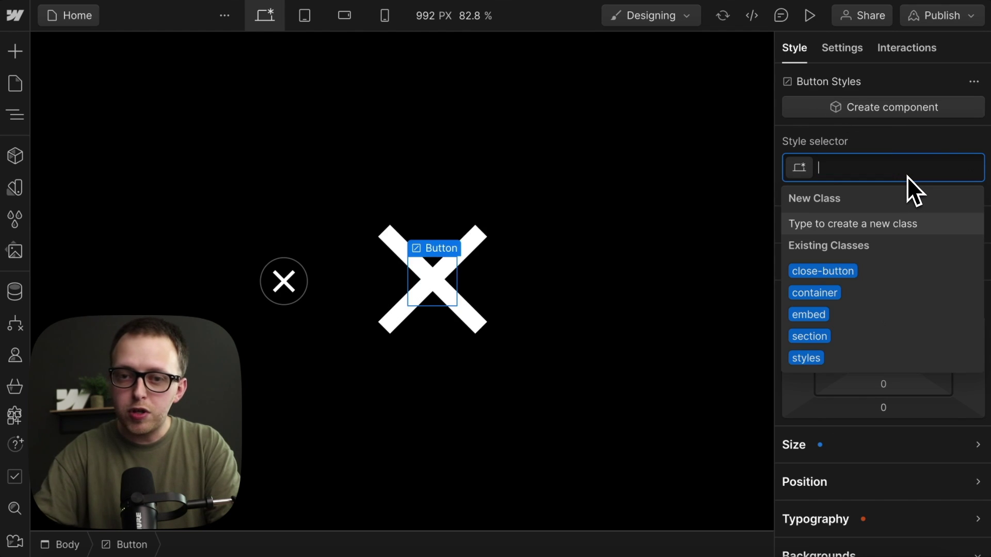
left_click(15, 114)
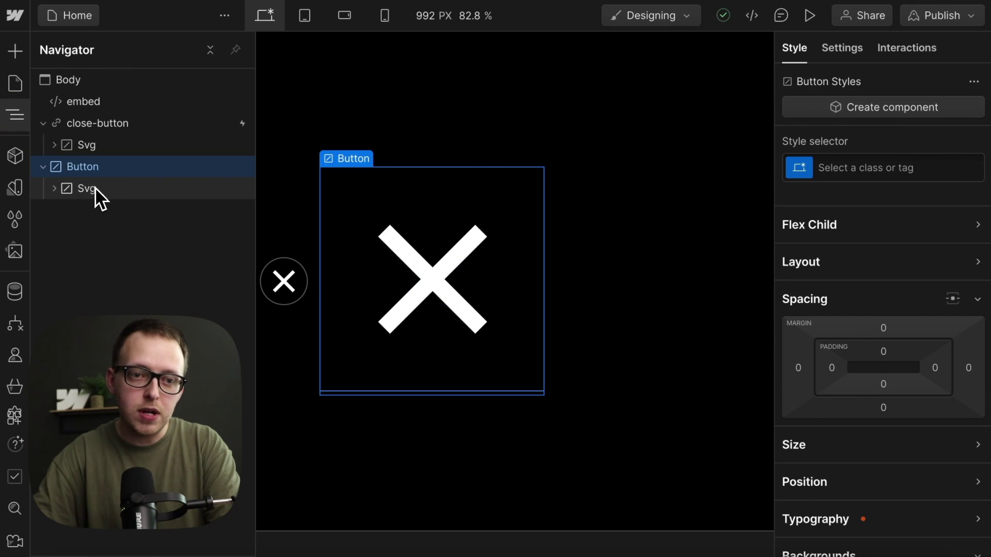
left_click(88, 188)
key("Delete")
Turn the button element into a component named 'Button'
left_click(99, 165)
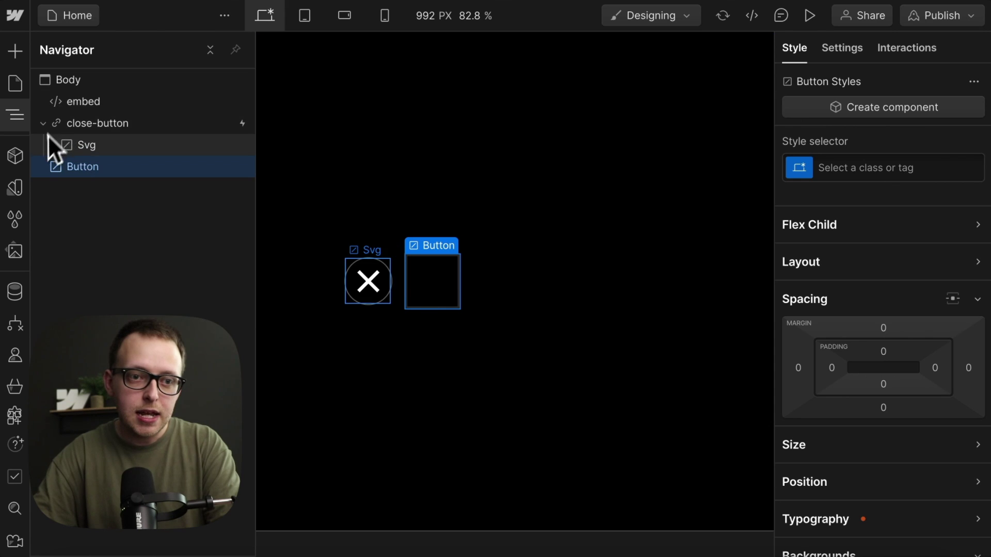
left_click(16, 155)
left_click(106, 90)
type("Bu")
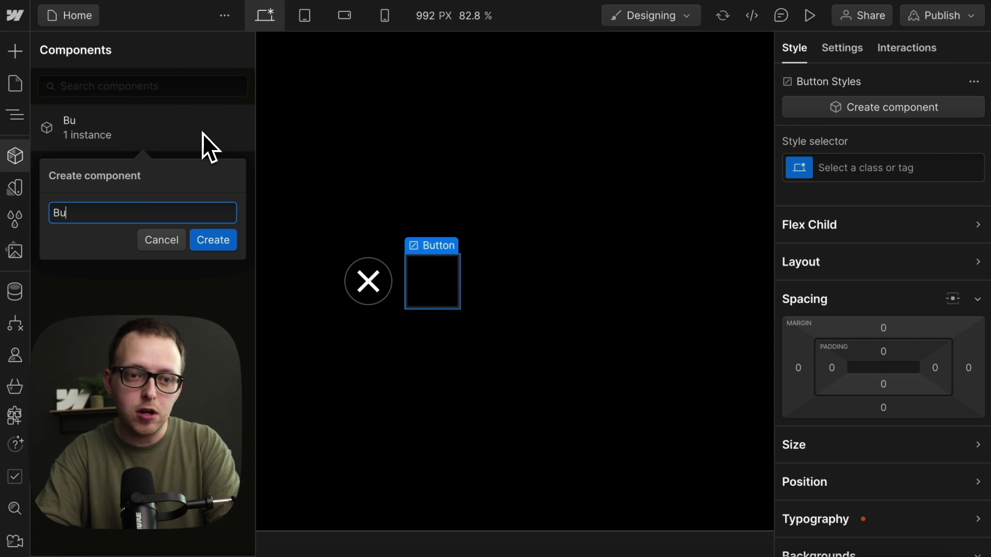
type("tton")
key("Return")
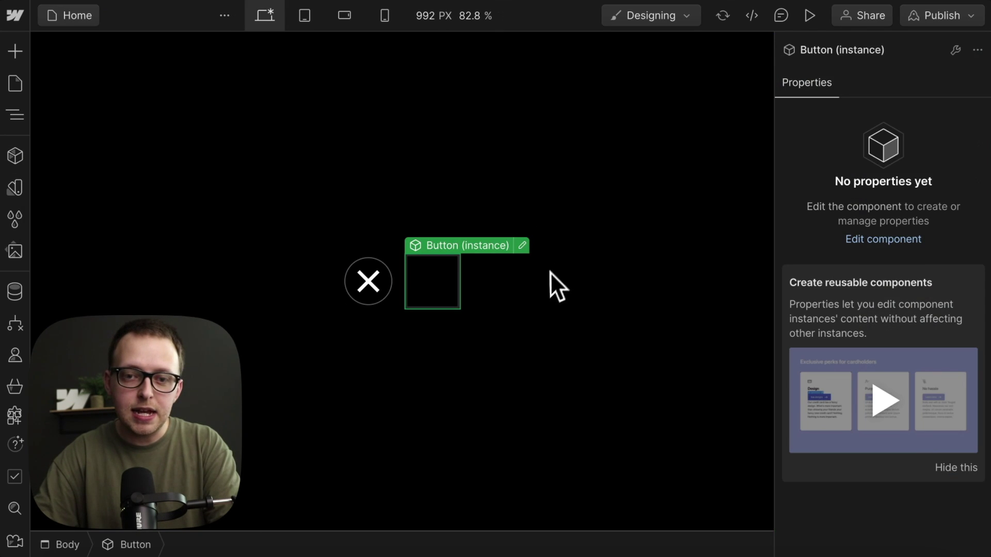
left_click(541, 286)
Insert a Button component instance via the Ctrl+E search and unlink it into a plain button
key("ctrl+e")
type("butto")
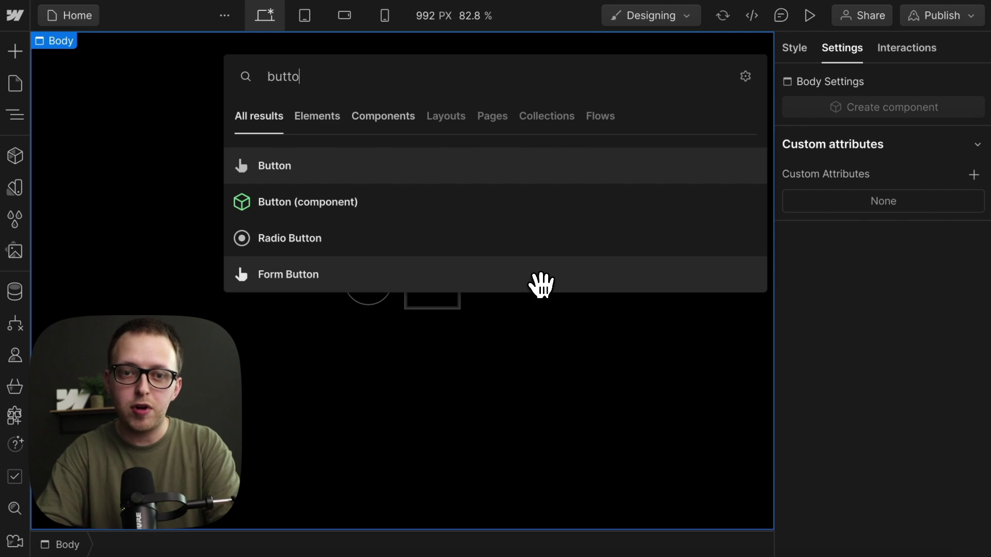
type("n")
left_click(336, 206)
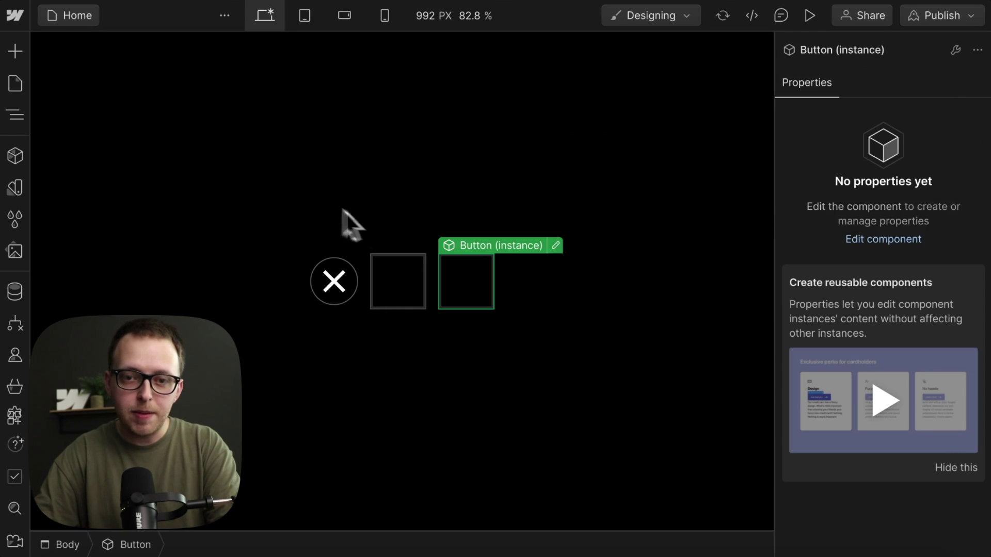
right_click(470, 283)
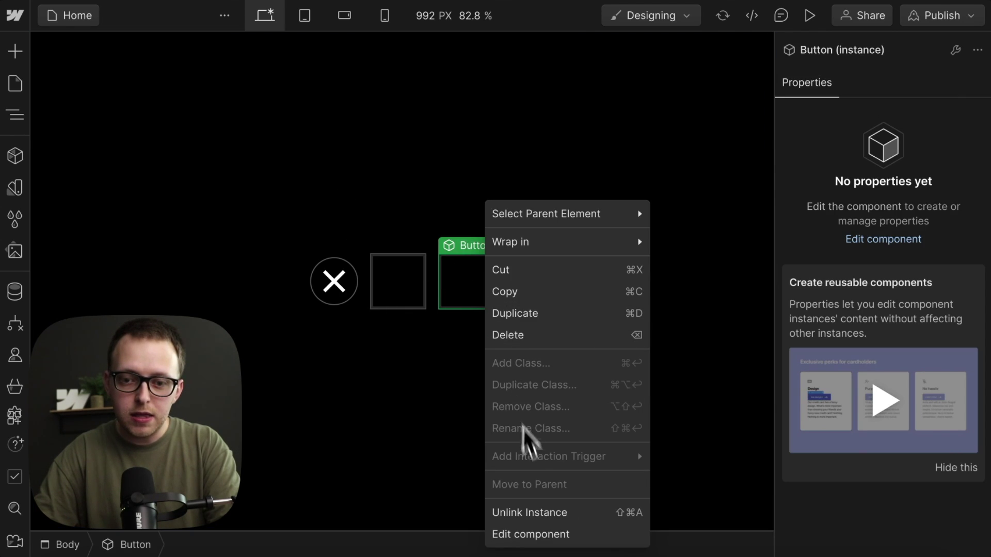
left_click(528, 513)
key("Escape")
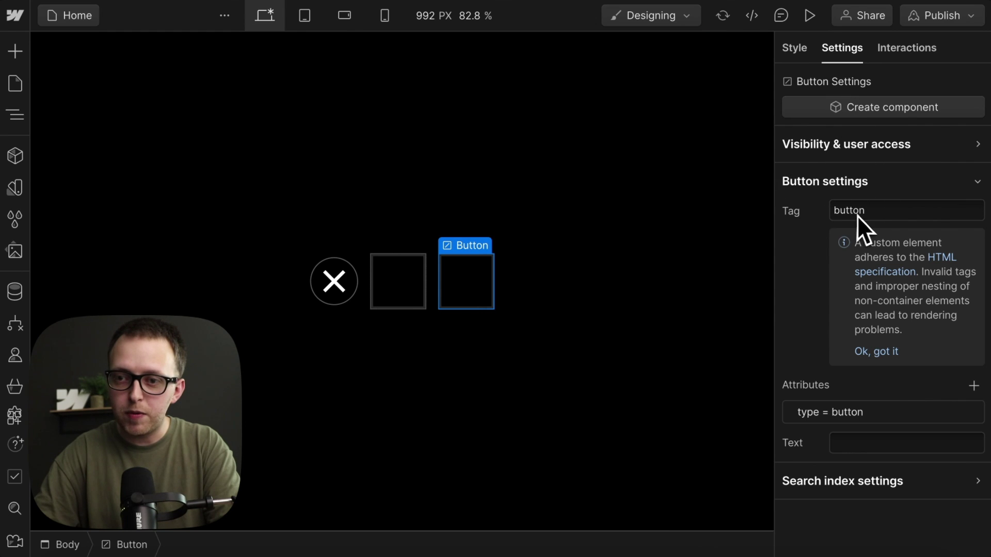